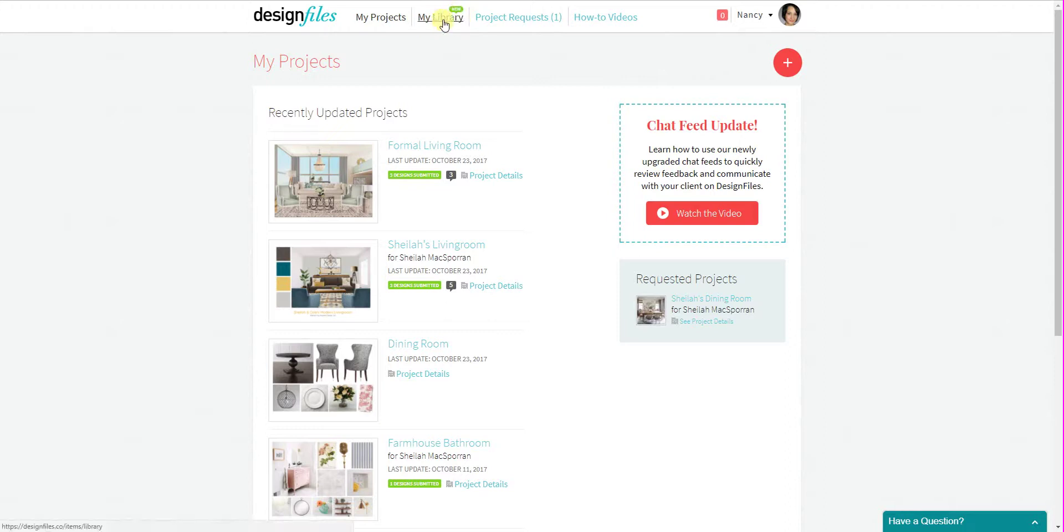
Step: Browse the My Library items and open the PATTERSON CHAIR's vendor page on studio882
click(443, 20)
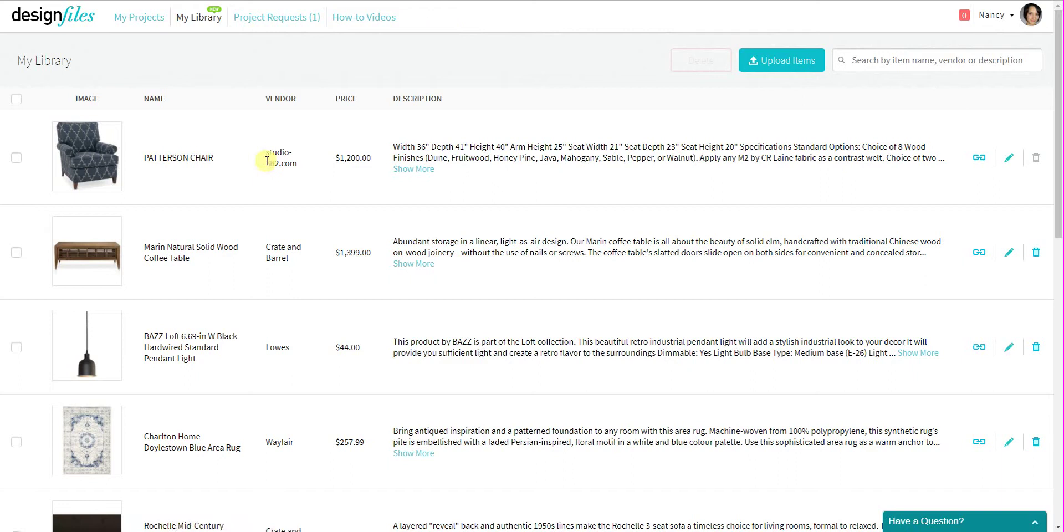
scroll(81, 258, down, 5)
scroll(82, 256, down, 5)
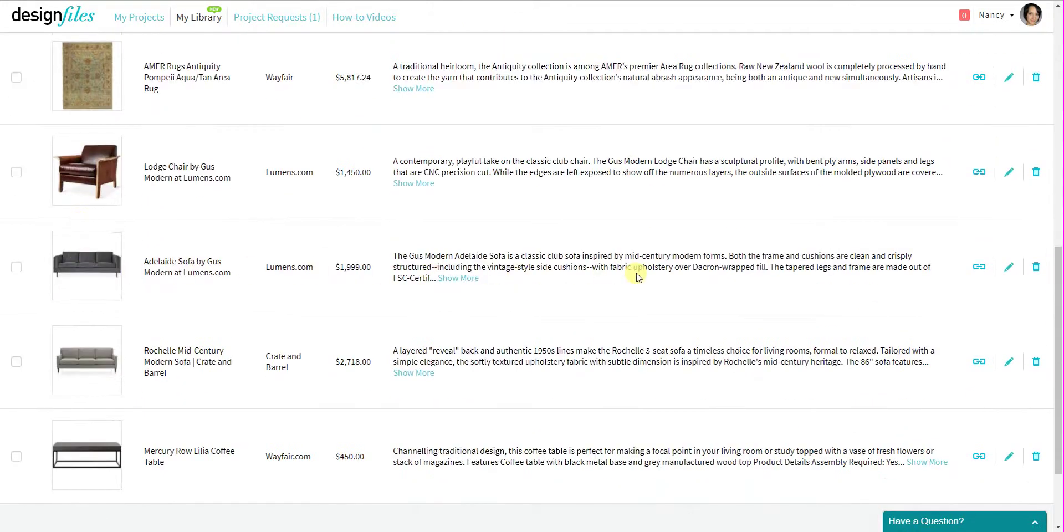
scroll(173, 305, down, 1)
scroll(173, 304, up, 8)
scroll(174, 304, up, 3)
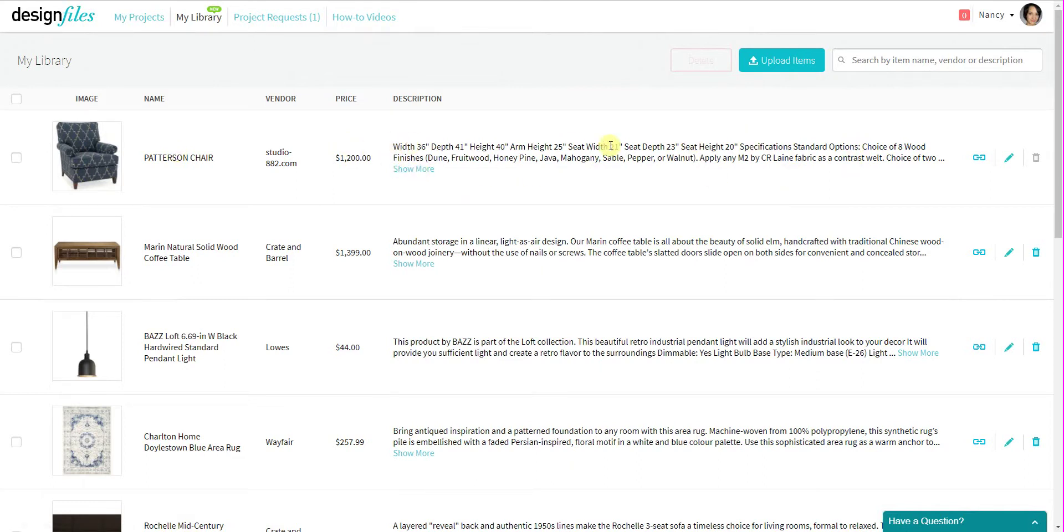
click(979, 160)
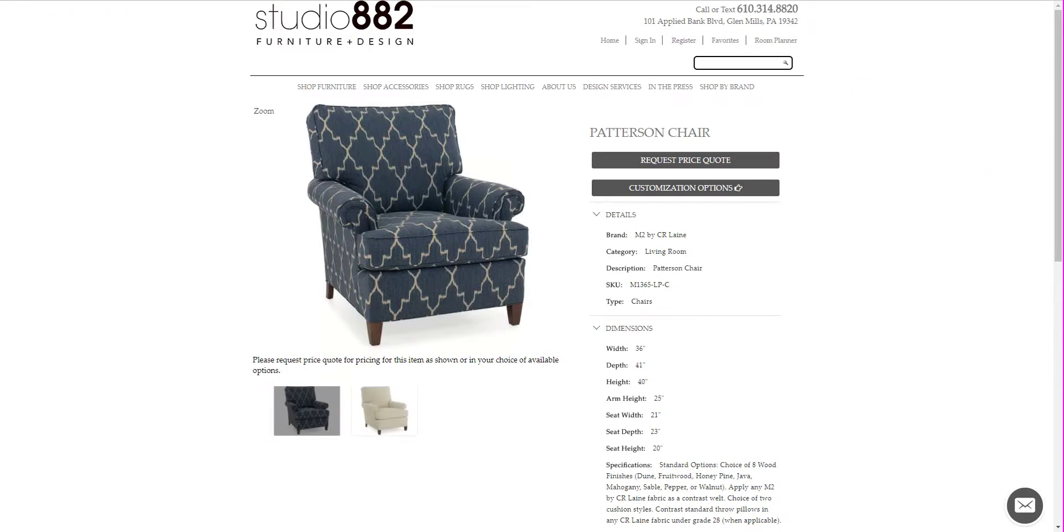
Step: Back in My Library, view the PATTERSON CHAIR's product information and close it unchanged
click(291, 1)
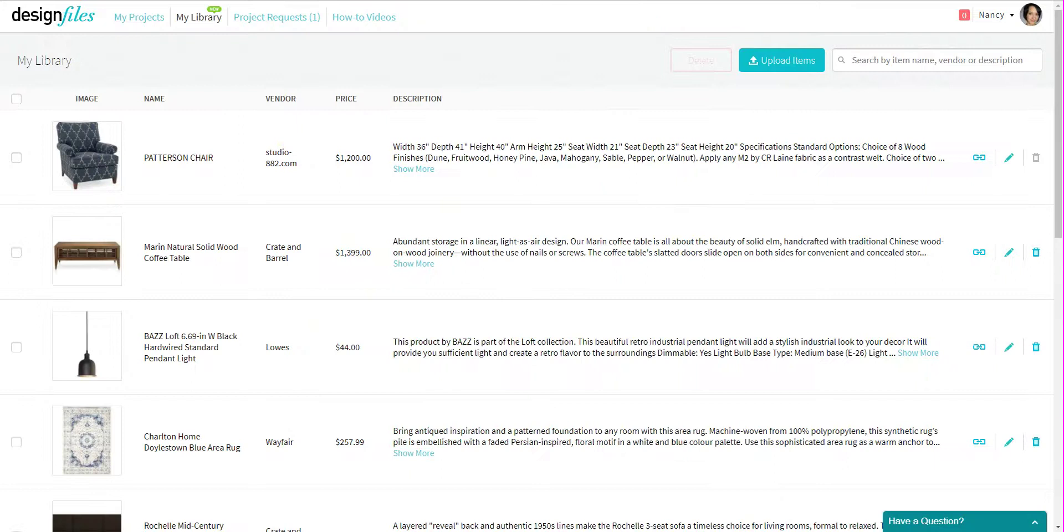
click(1010, 159)
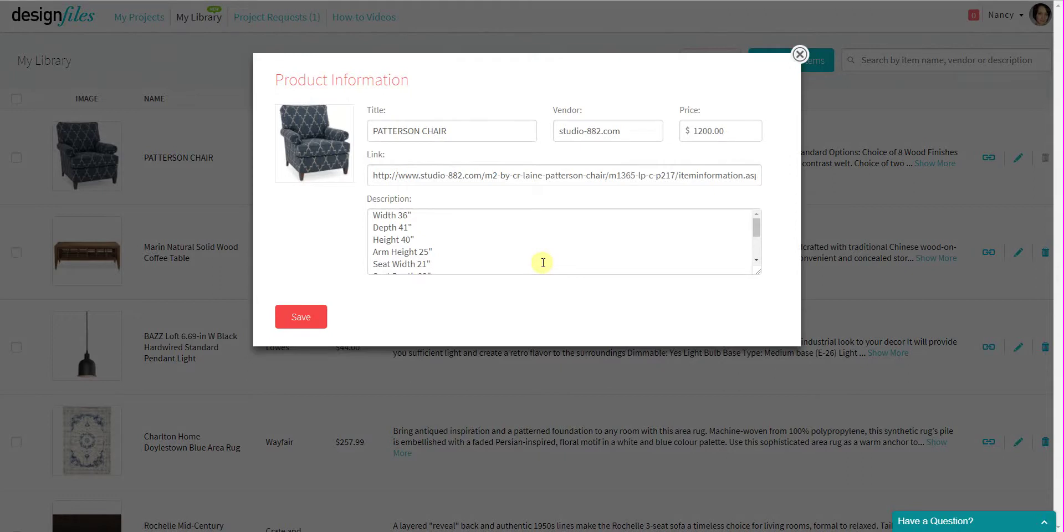
click(799, 54)
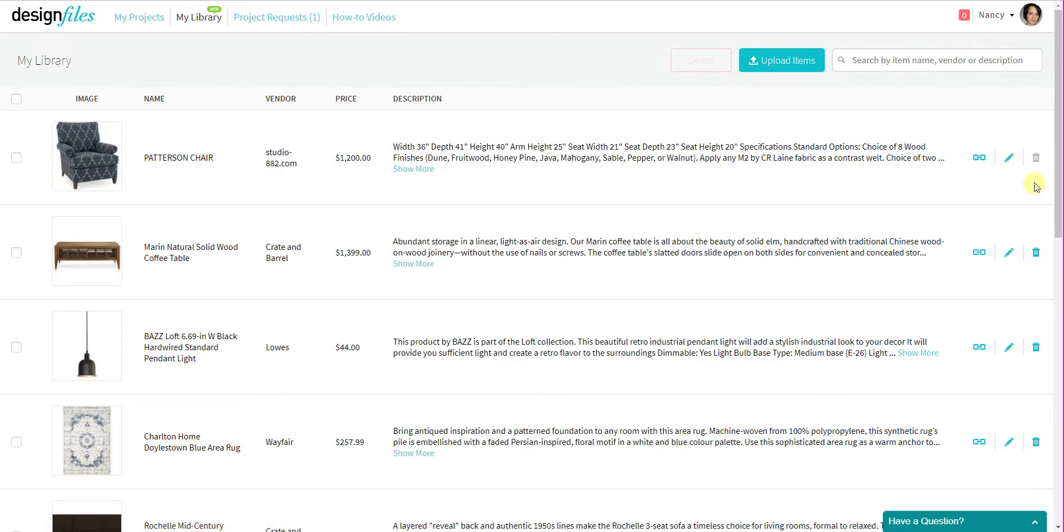
mouse_move(1036, 159)
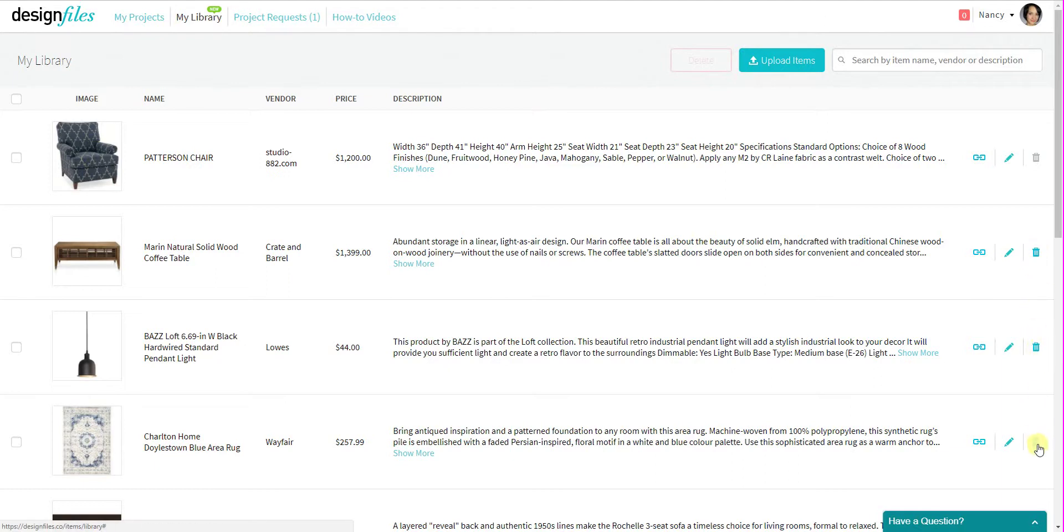
Step: Check the Marin coffee table, BAZZ pendant light, Charlton rug and Rochelle sofa rows for Delete(4)
click(17, 255)
click(17, 347)
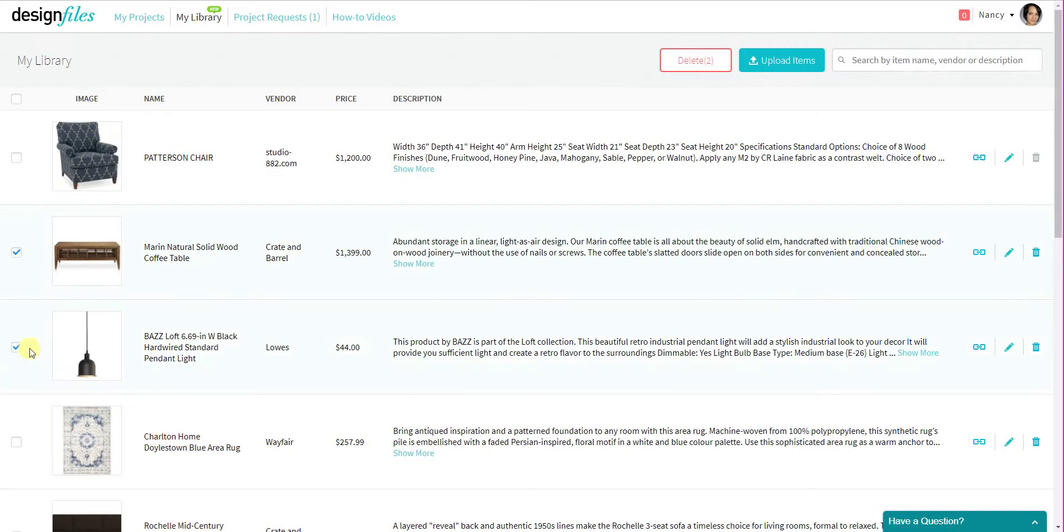
scroll(32, 353, down, 2)
click(16, 331)
click(16, 425)
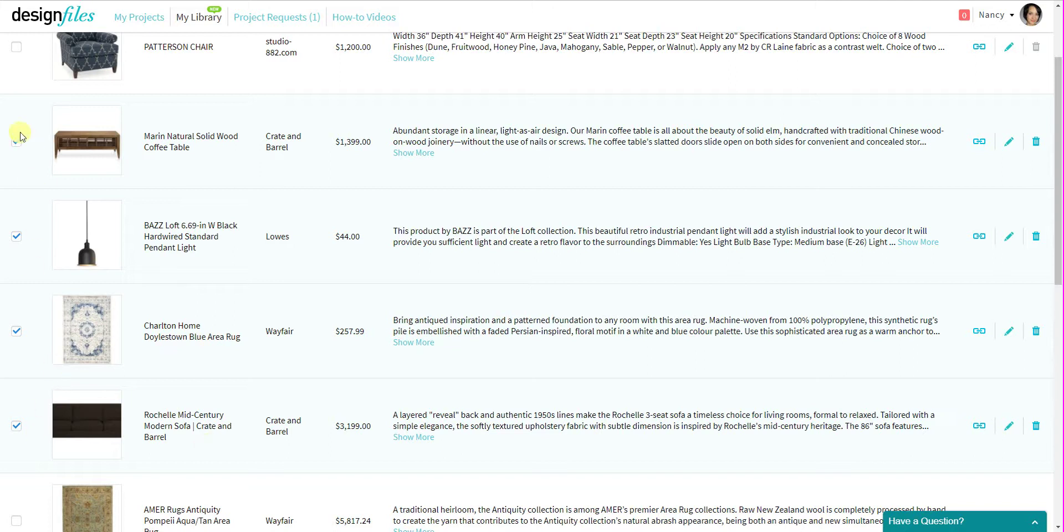
click(14, 241)
scroll(539, 207, up, 2)
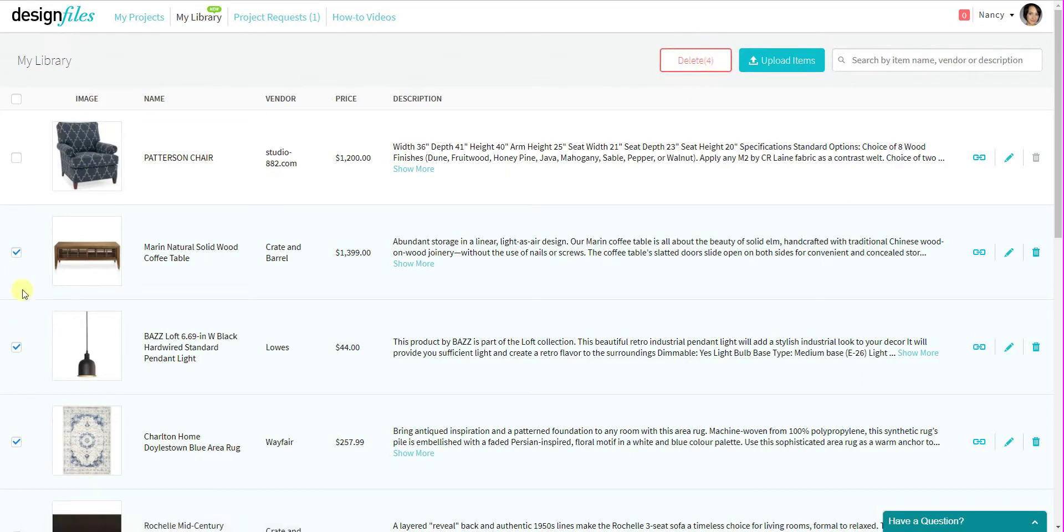
Step: Uncheck the Marin coffee table, Charlton rug and dark Rochelle sofa rows one by one
click(16, 253)
click(16, 442)
scroll(22, 444, down, 2)
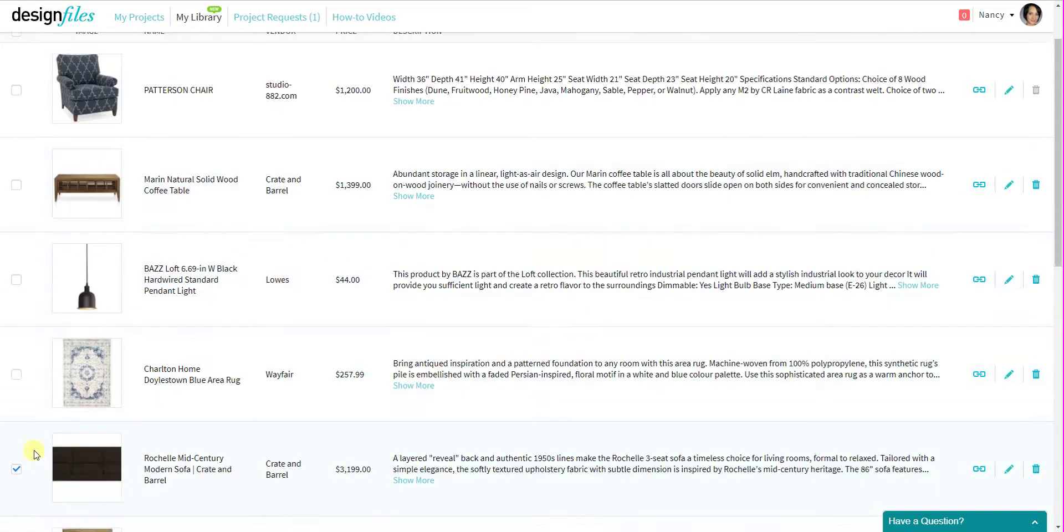
click(16, 425)
scroll(93, 395, down, 10)
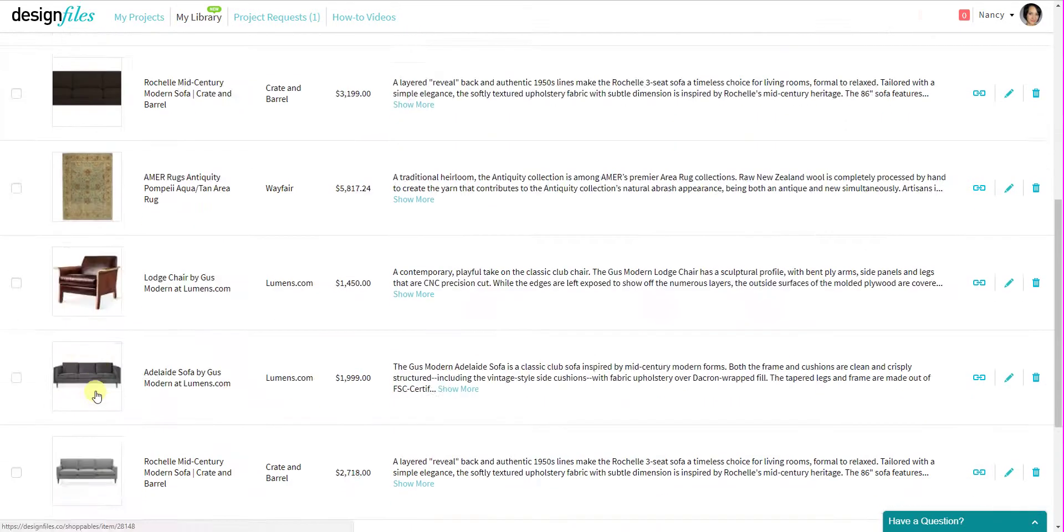
scroll(95, 396, up, 7)
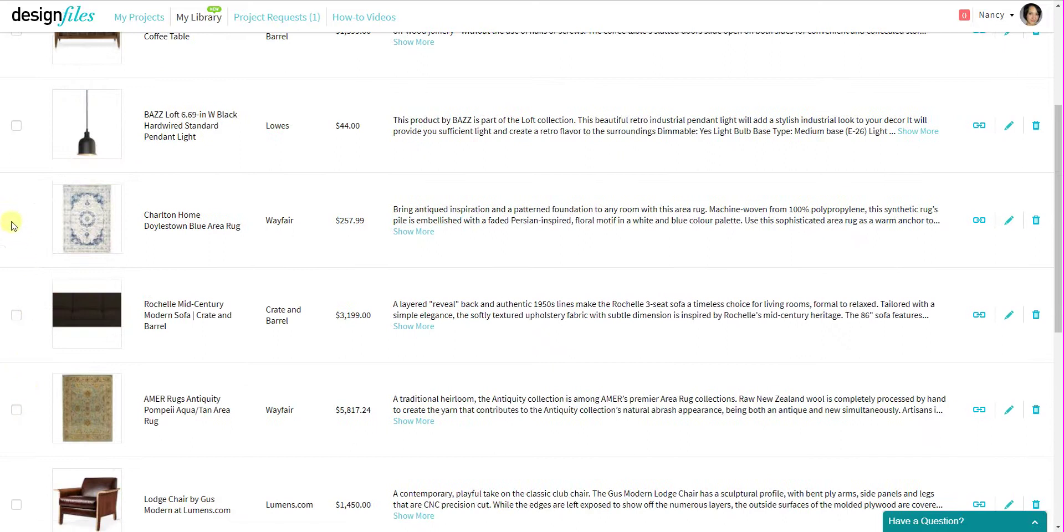
scroll(129, 334, up, 1)
scroll(129, 334, up, 3)
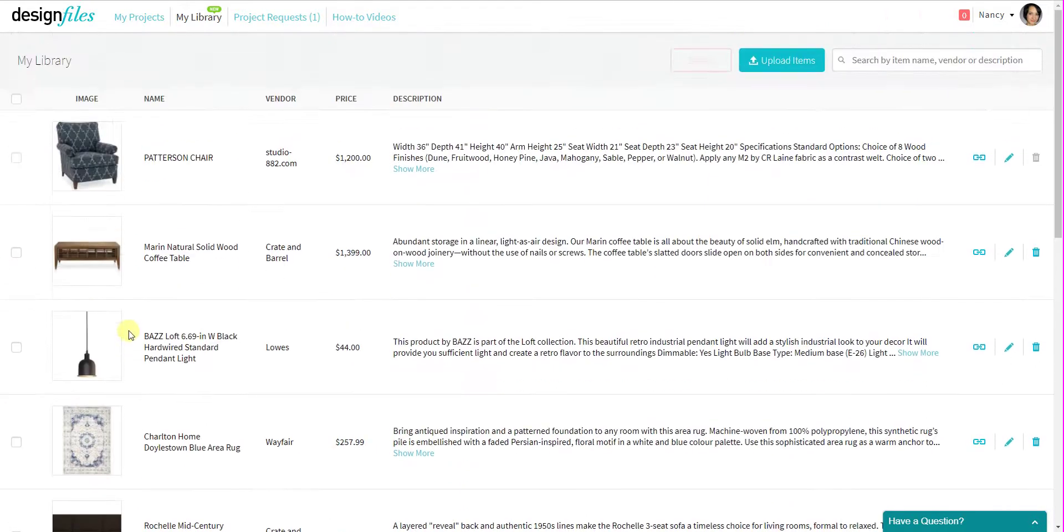
Step: Use the header checkbox to select every library item, then clear all checkmarks at once
click(17, 99)
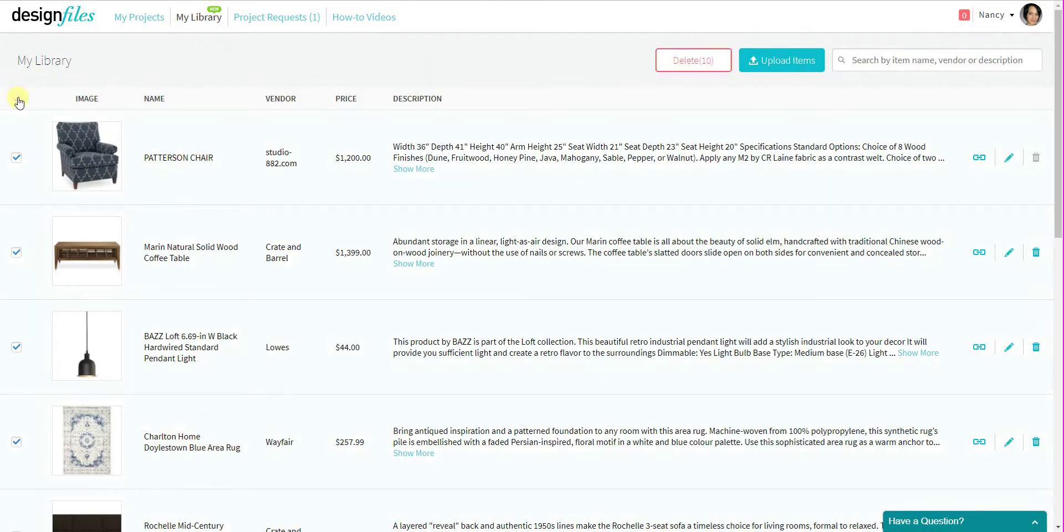
scroll(33, 357, down, 4)
scroll(34, 356, down, 6)
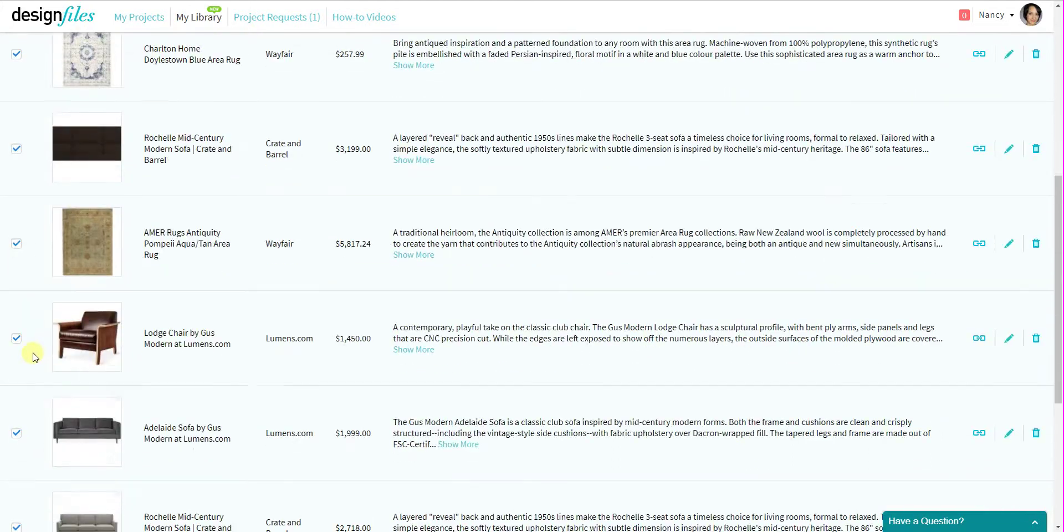
scroll(33, 356, up, 10)
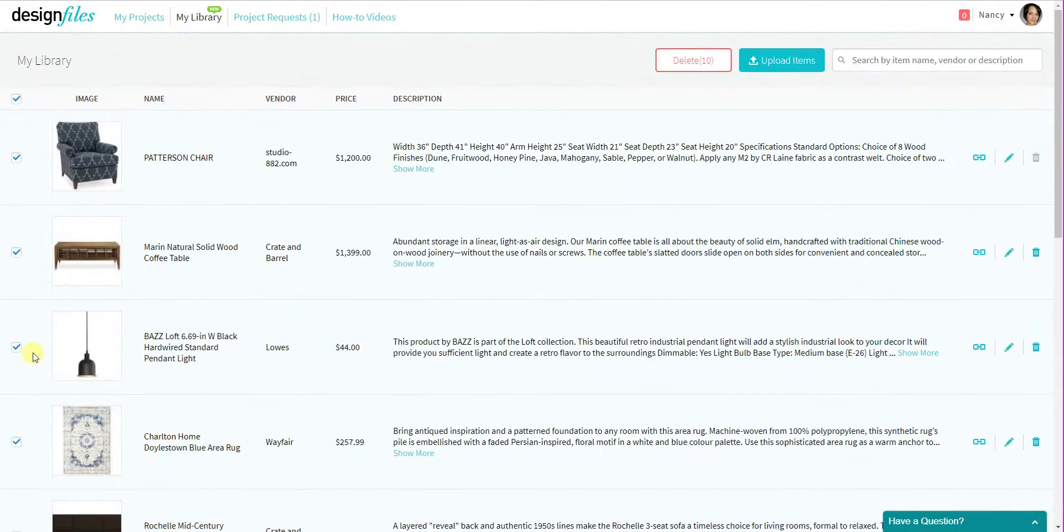
click(16, 99)
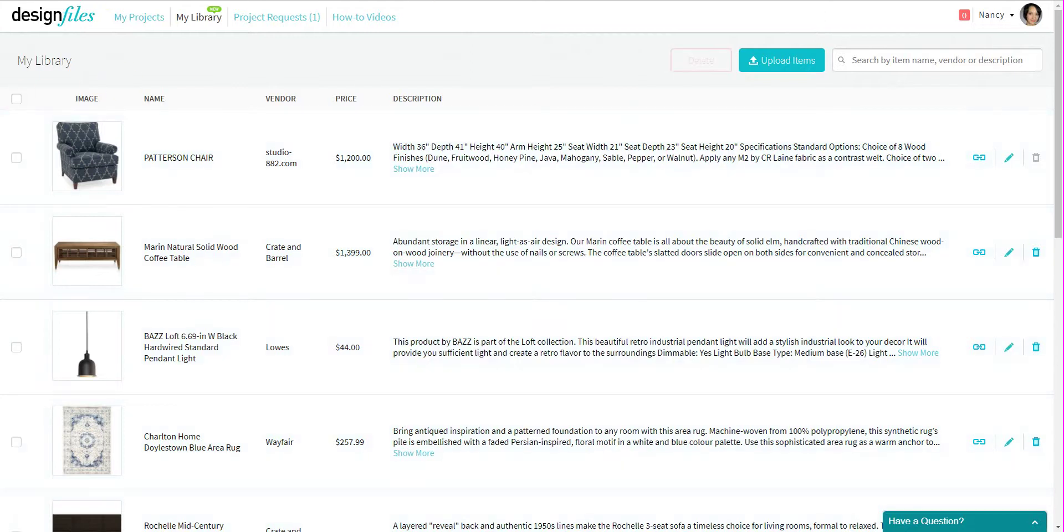
Step: Upload the sofa image from the Desktop as a new library item, reaching its Product Information form
click(796, 62)
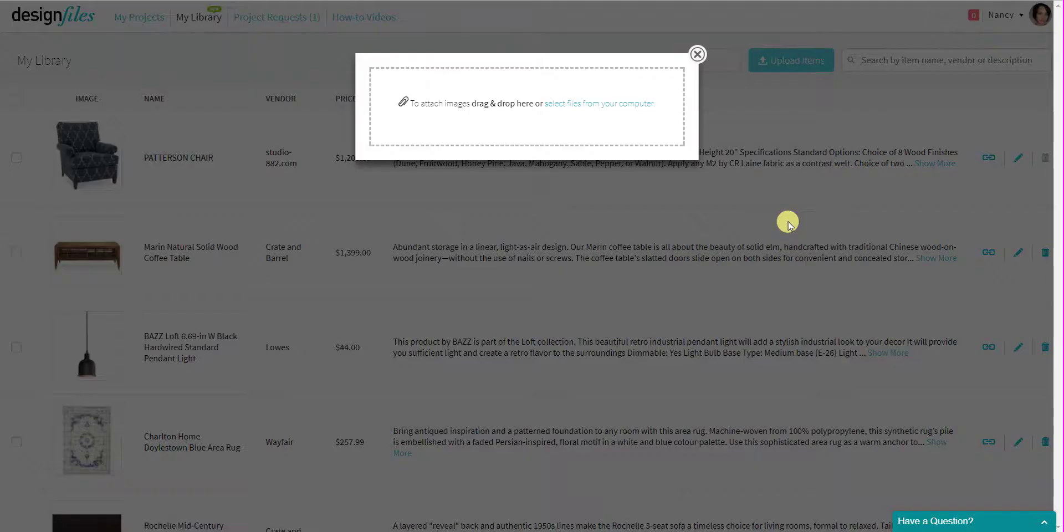
click(613, 107)
click(317, 123)
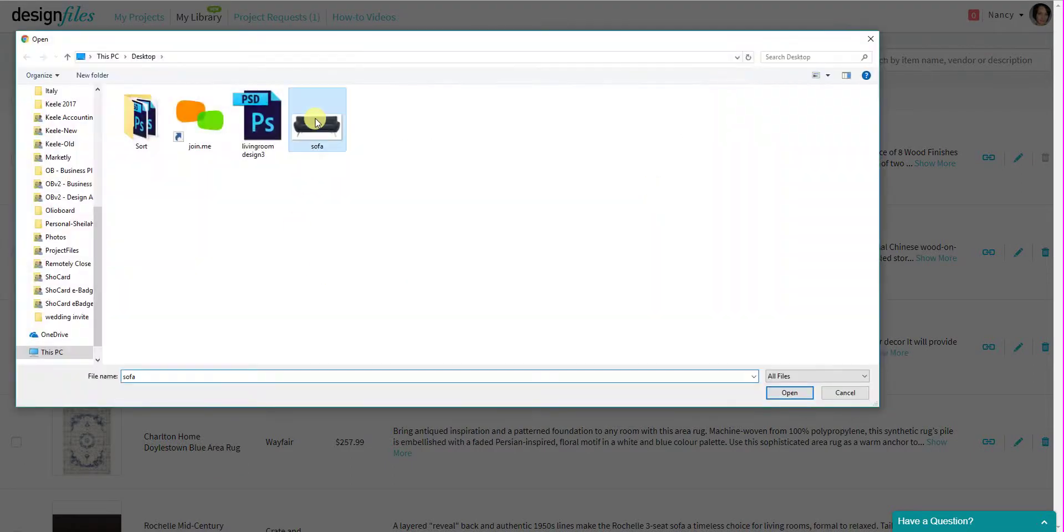
click(791, 392)
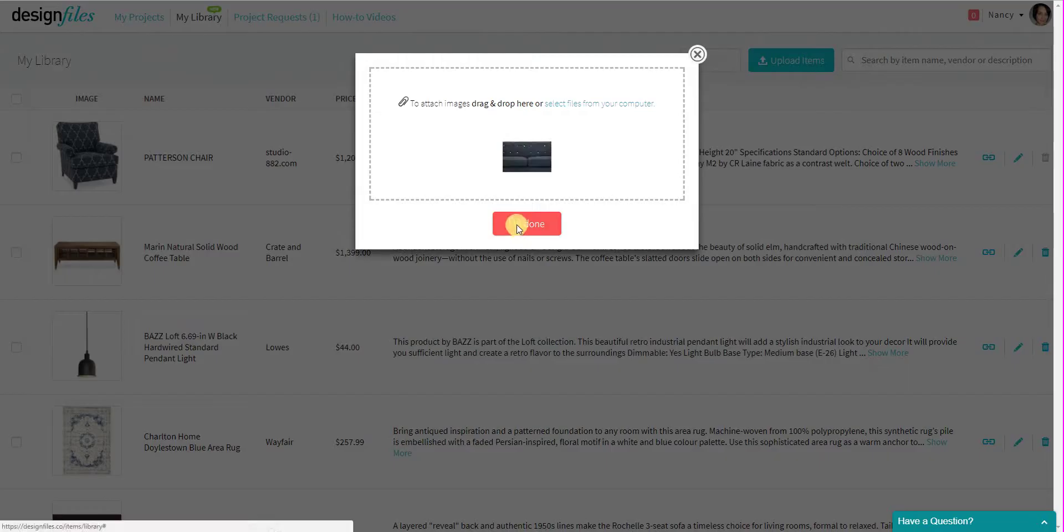
click(518, 228)
Step: Save the new item with title 'sofa' and price 100.00
click(405, 129)
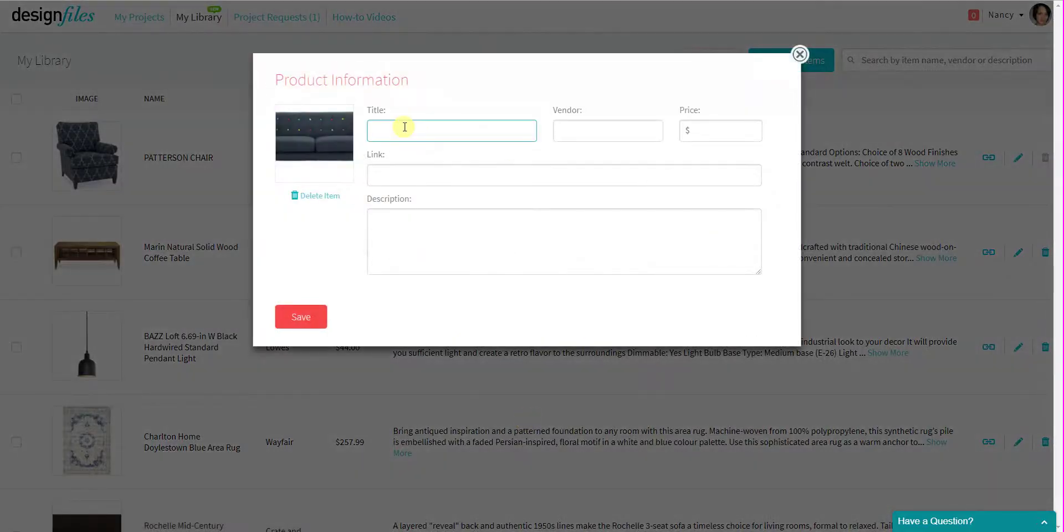
text(sofa)
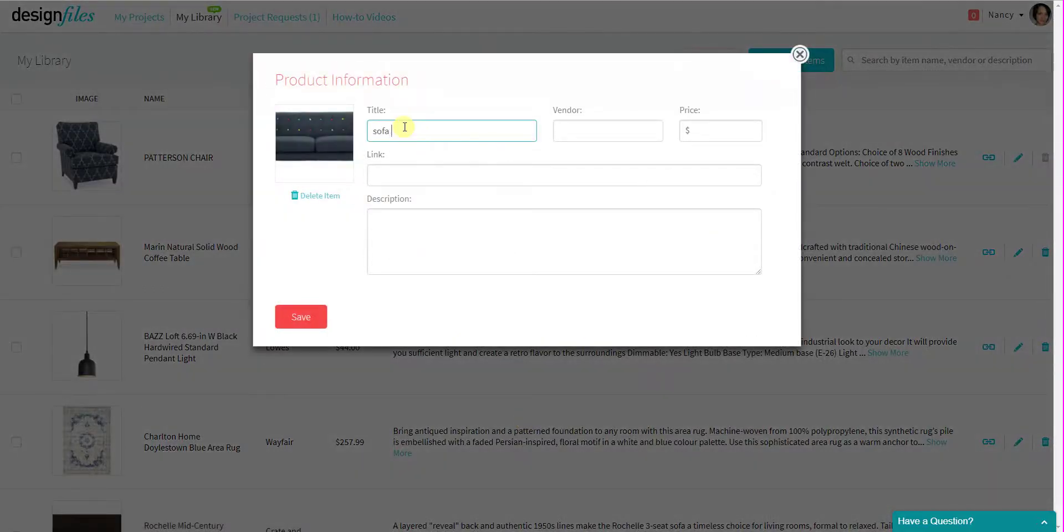
click(726, 130)
text(100.00)
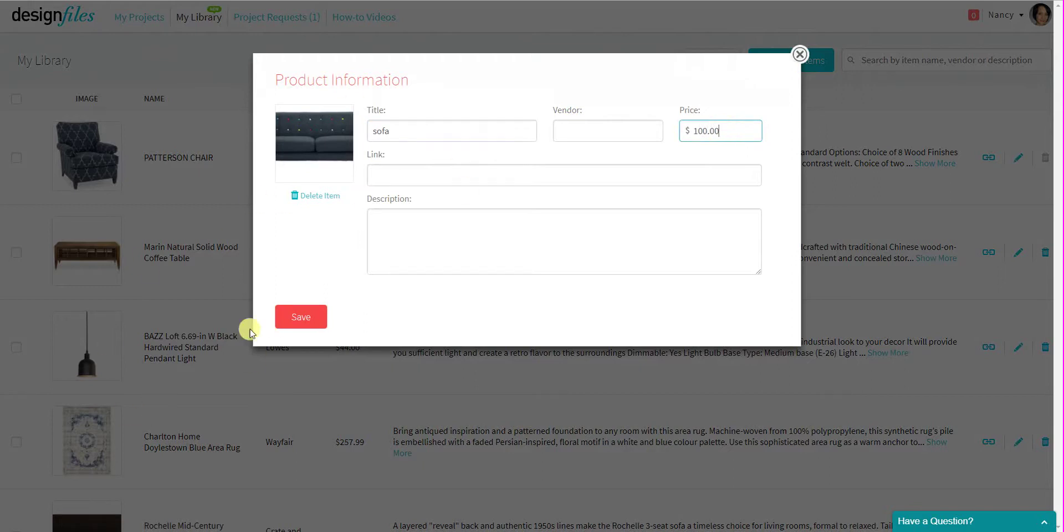
click(298, 324)
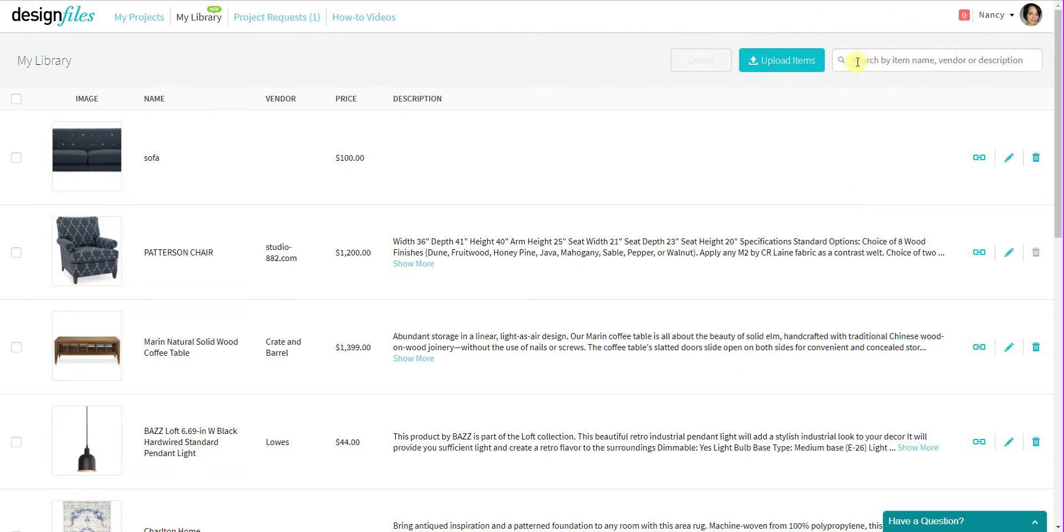
Step: Search My Library for 'sofa' and scroll through the matching sofa results
click(854, 62)
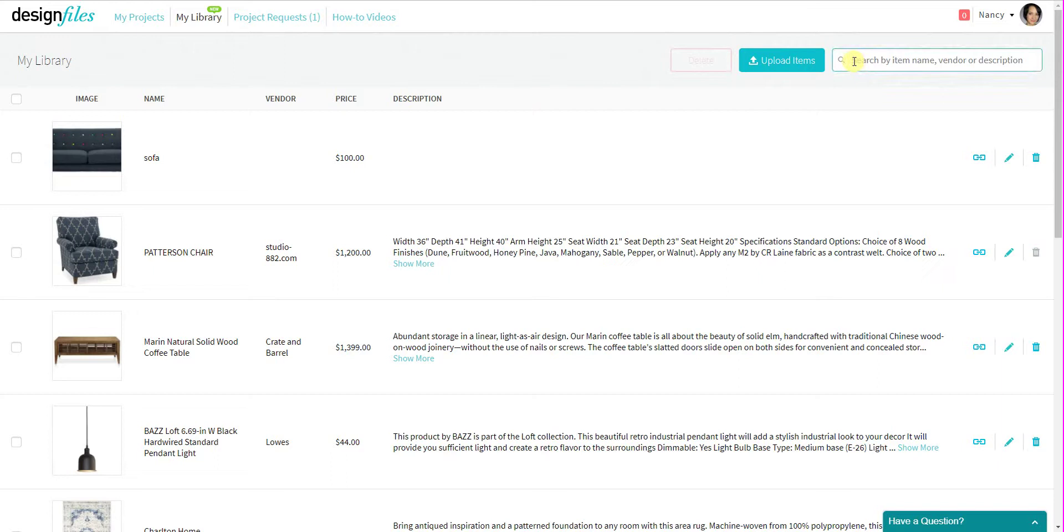
text(sofa)
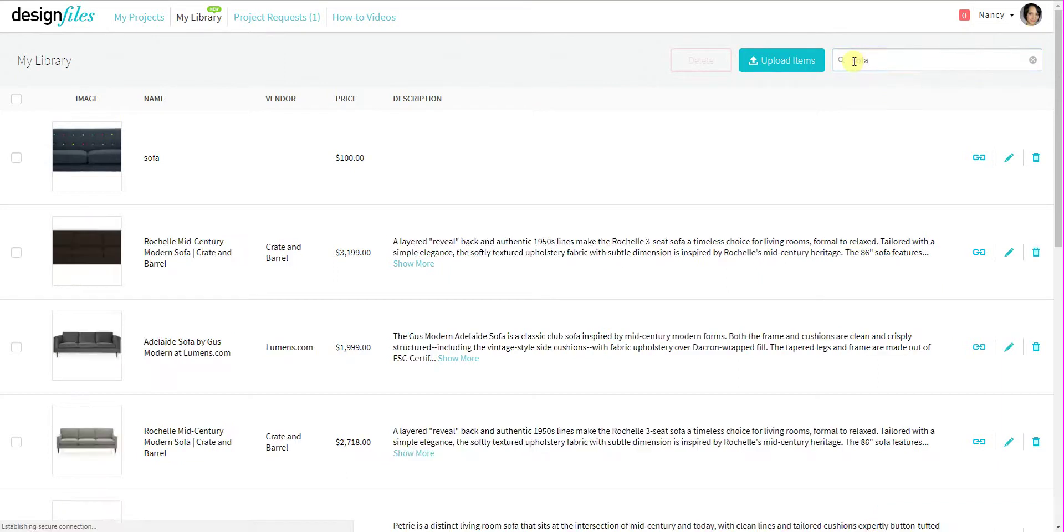
scroll(261, 274, down, 1)
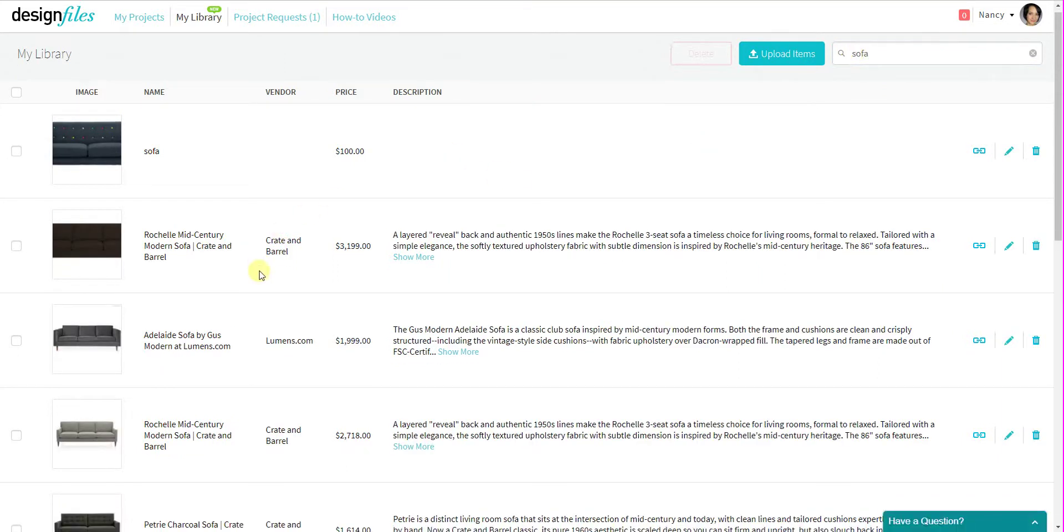
scroll(261, 275, down, 10)
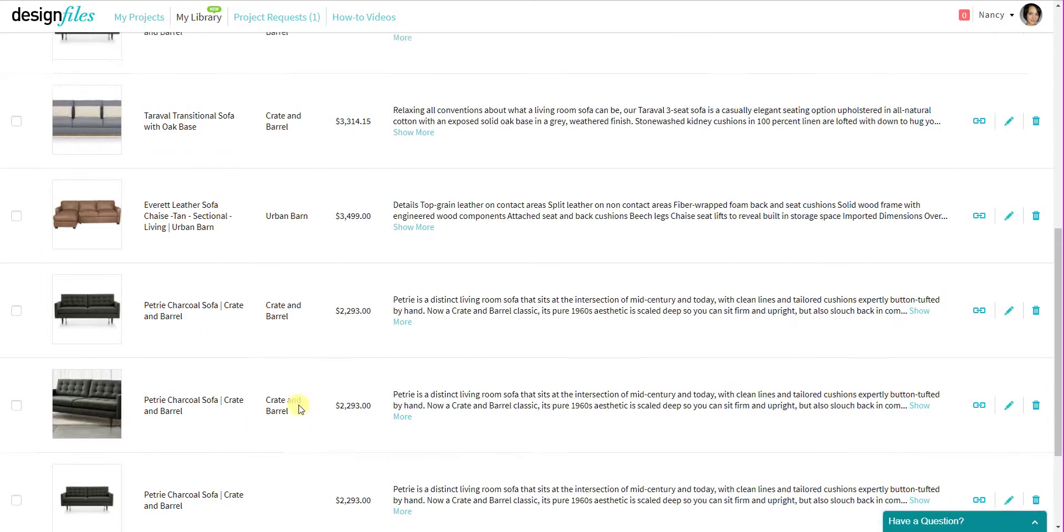
scroll(298, 408, up, 4)
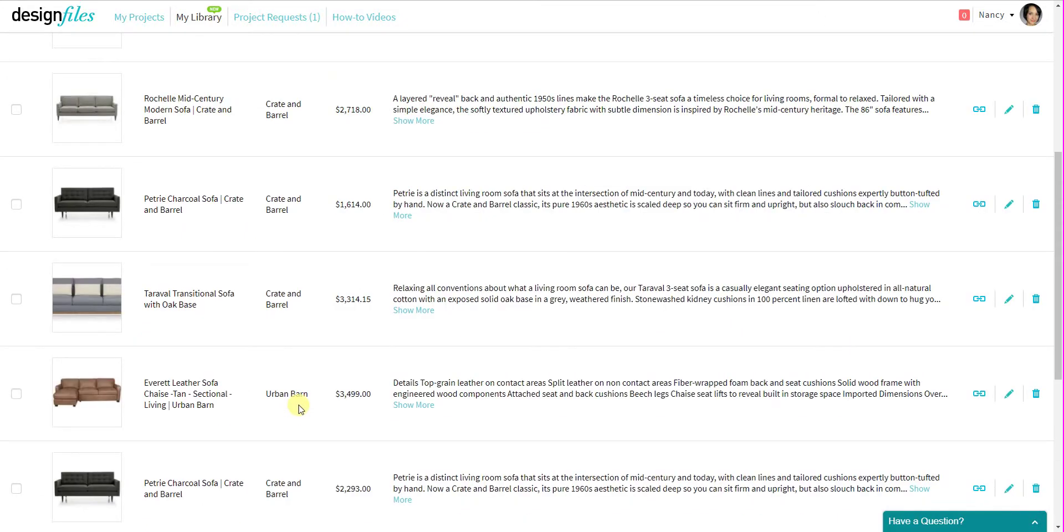
scroll(298, 408, up, 4)
scroll(298, 408, up, 2)
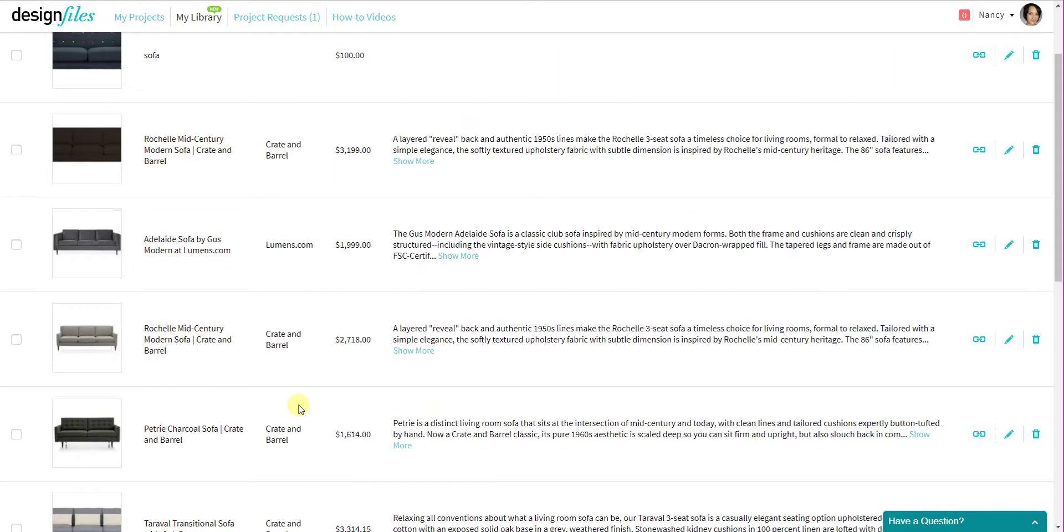